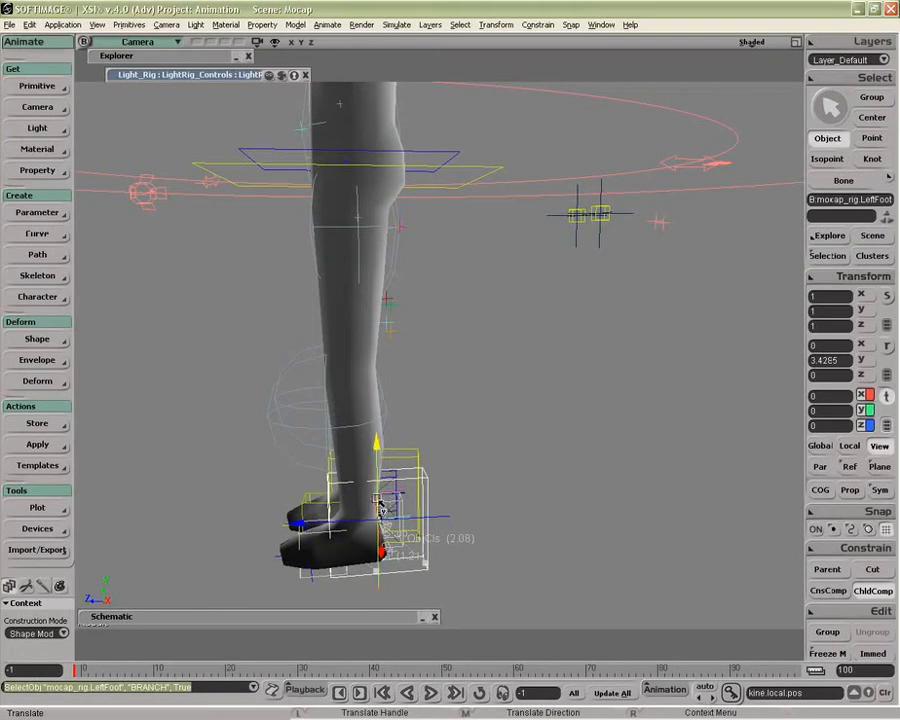
# Step: Raise the left foot control to bend the knee, and select the KneeBack2 null behind the left knee
pyautogui.moveTo(380, 423); pyautogui.dragTo(405, 400)
pyautogui.press('space')
pyautogui.click(287, 316)
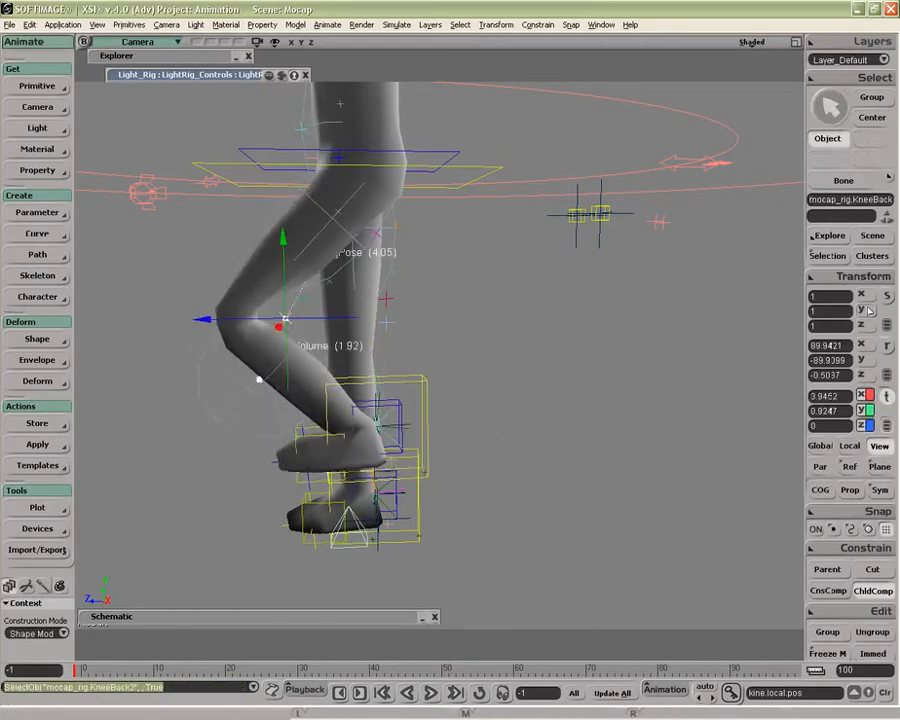
# Step: Select the bounding volume constraint on KneeBack2 and open its properties clear of the leg
pyautogui.press('o')
pyautogui.moveTo(404, 327)
pyautogui.mouseDown()
pyautogui.moveTo(428, 333)
pyautogui.moveTo(447, 320)
pyautogui.moveTo(392, 316)
pyautogui.mouseUp()
pyautogui.press('v')
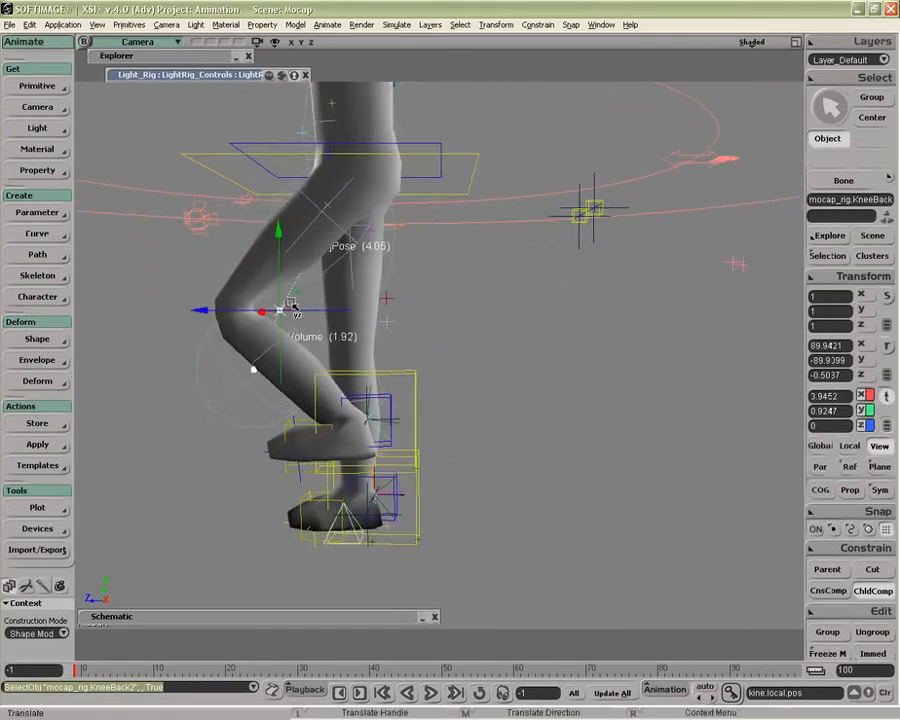
pyautogui.press('space')
pyautogui.click(282, 320)
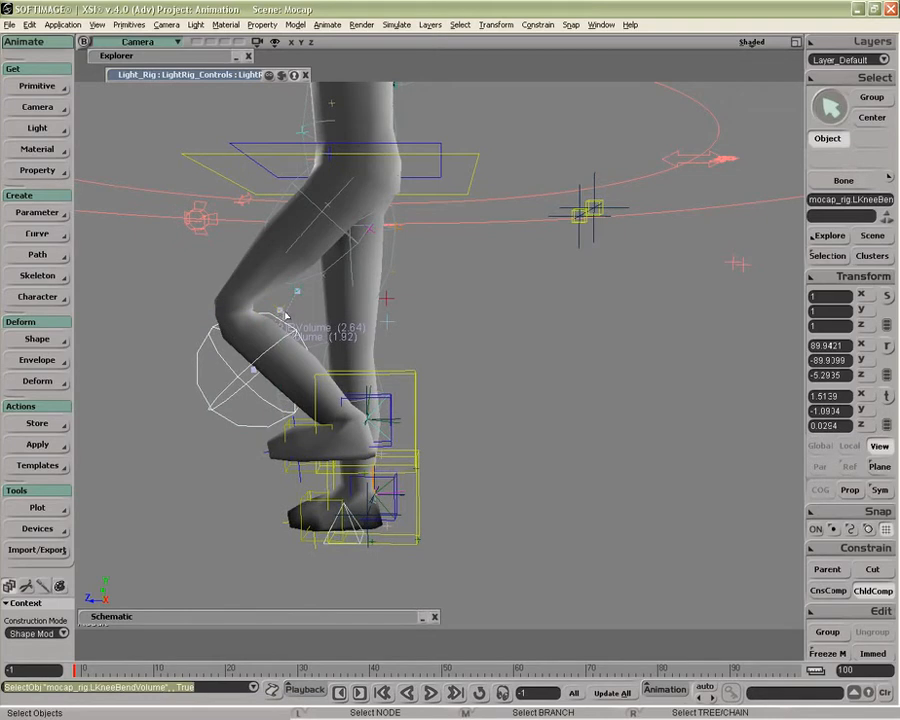
pyautogui.click(288, 298)
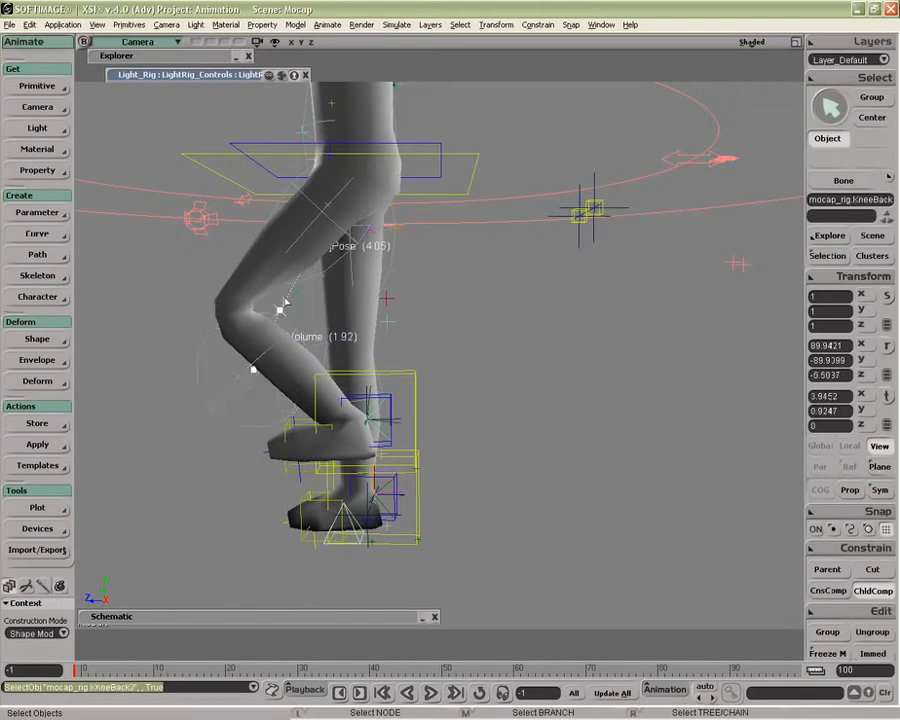
pyautogui.click(288, 301)
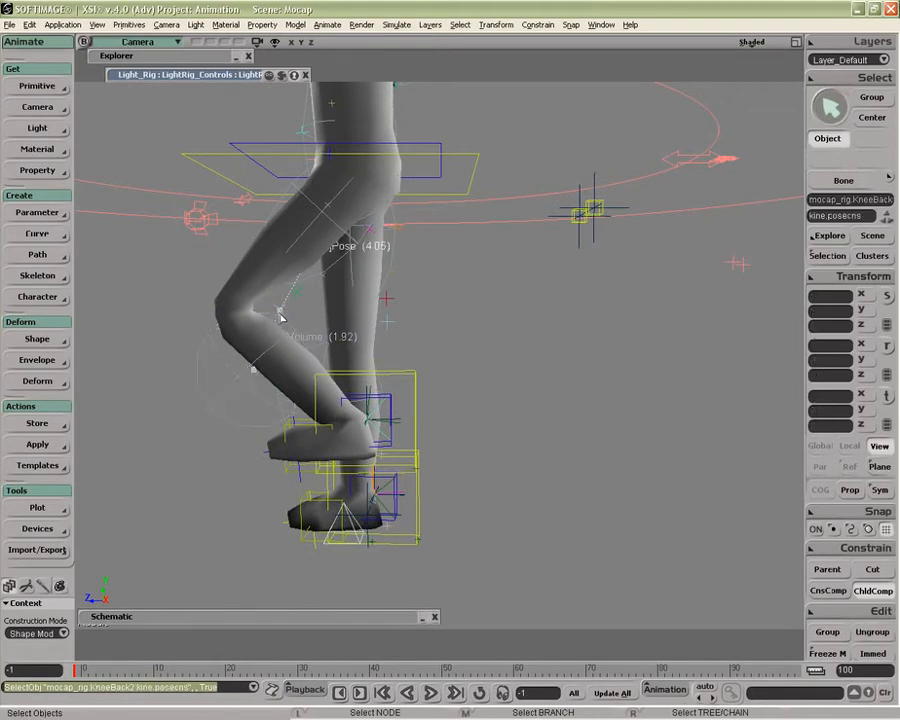
pyautogui.click(279, 323)
pyautogui.press('Return')
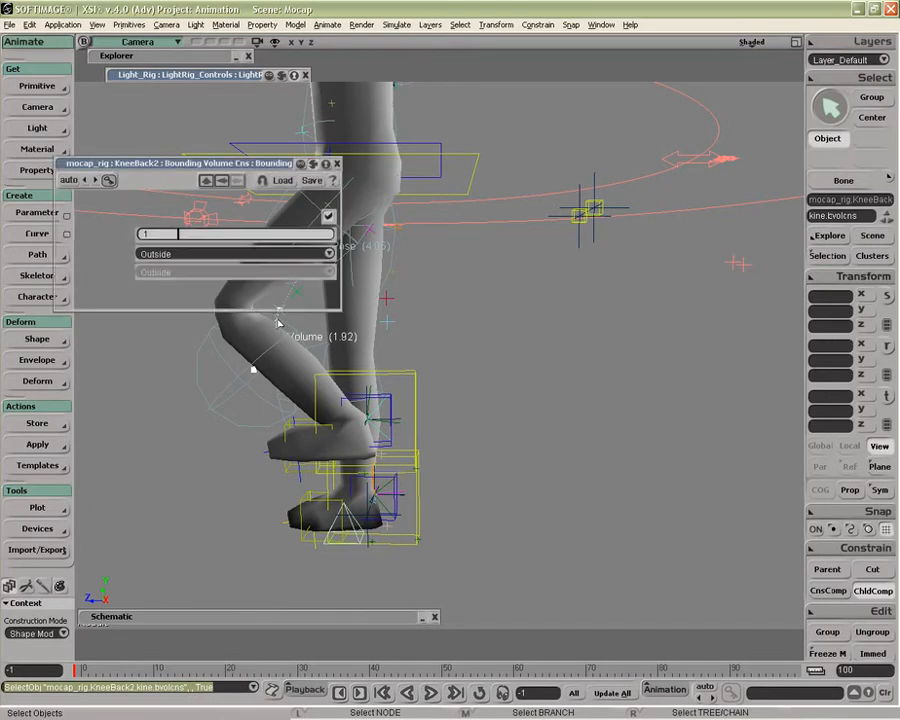
pyautogui.moveTo(226, 179); pyautogui.dragTo(671, 229)
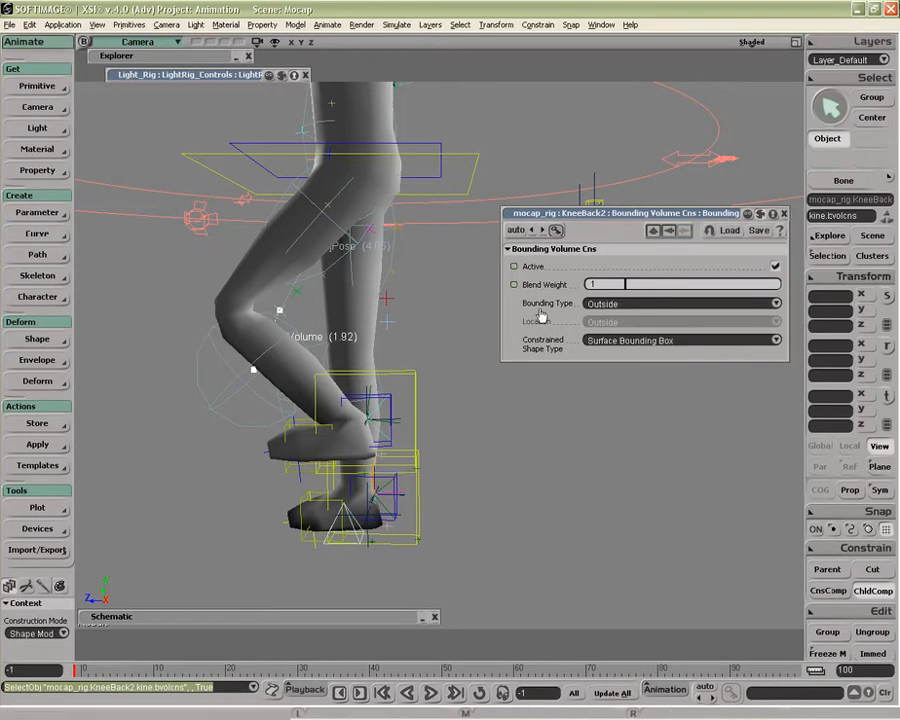
# Step: Lower the whole left foot branch to a Y position of about 0.15 and close the open property page
pyautogui.middleClick(413, 390)
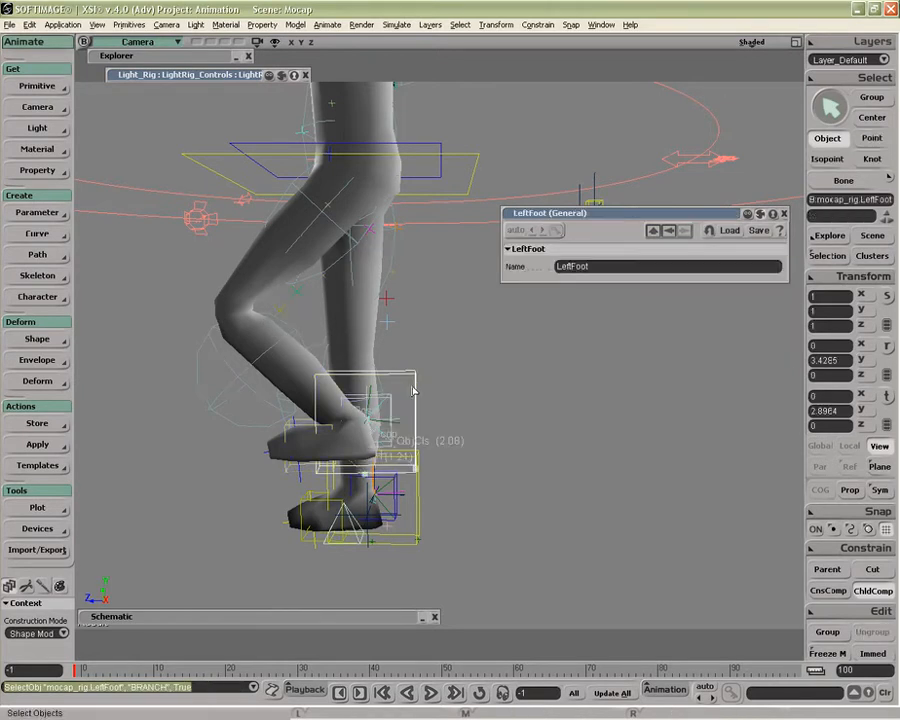
pyautogui.press('v')
pyautogui.moveTo(367, 362); pyautogui.dragTo(475, 313)
pyautogui.press('o')
pyautogui.press('v')
pyautogui.press('z')
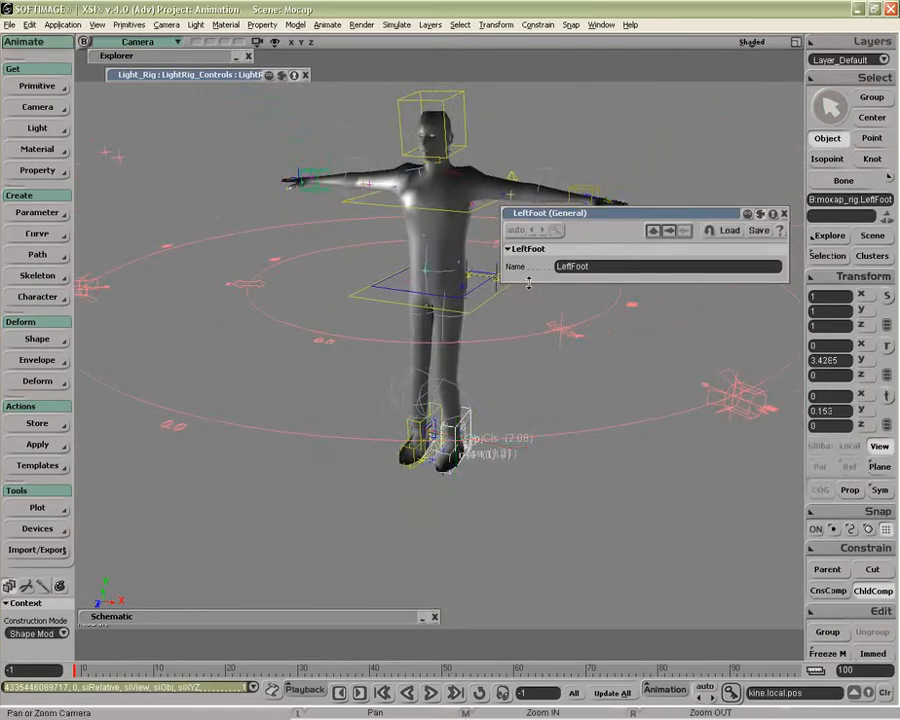
pyautogui.click(784, 214)
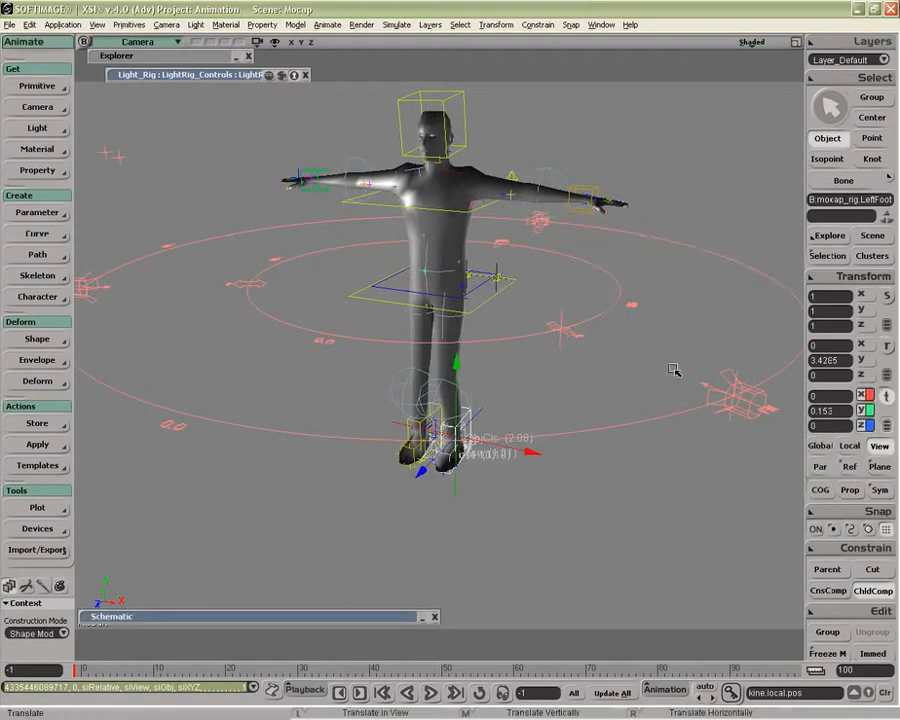
# Step: Select the Fill_Constraints_Nulls branch of the light rig in the scene hierarchy to display its constraint relations
pyautogui.press('space')
pyautogui.click(120, 56)
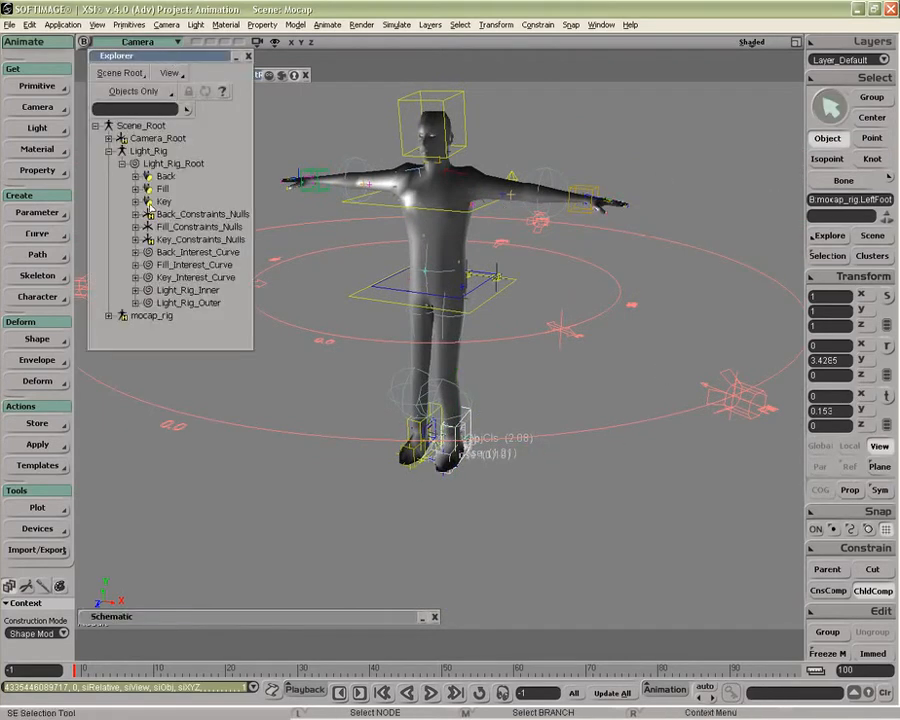
pyautogui.middleClick(180, 228)
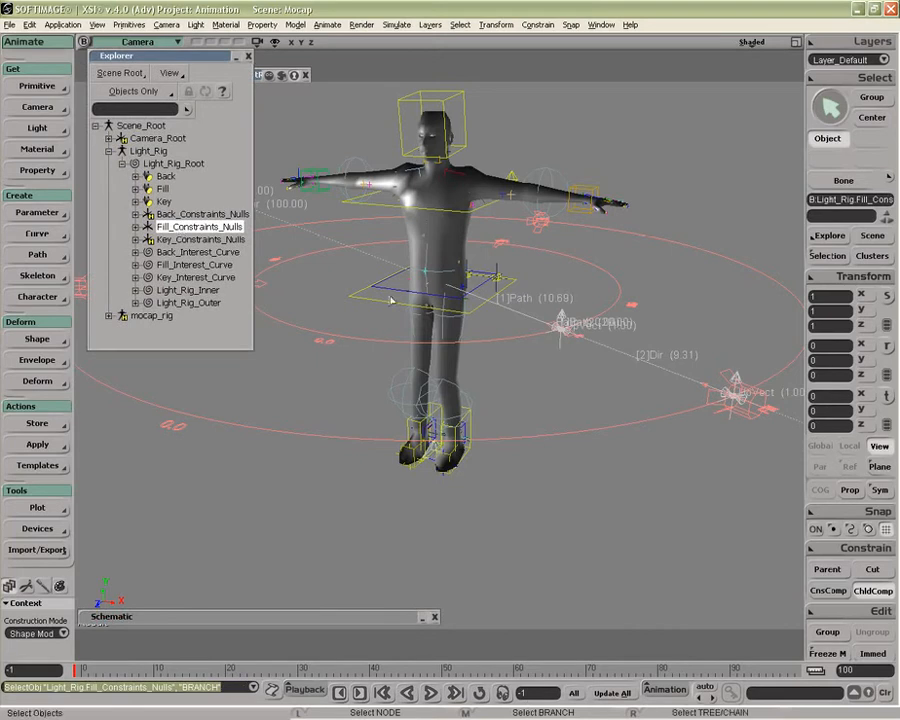
pyautogui.moveTo(186, 61); pyautogui.dragTo(163, 118)
pyautogui.click(225, 113)
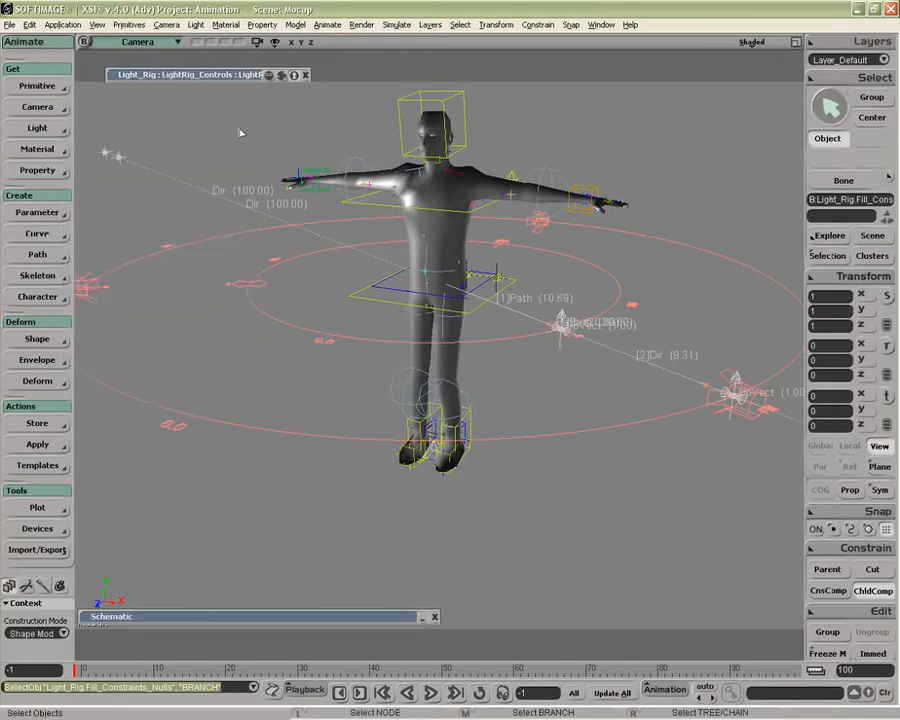
# Step: In the light rig controls, try Fill_Rot_Y 52.15, Fill_Pos_Y -4.206, Fill_Dolly 1.308, Int_Fill_Pos_Y -4 and Int_Fill_Dolly -3.774
pyautogui.doubleClick(217, 75)
pyautogui.moveTo(231, 66); pyautogui.dragTo(181, 76)
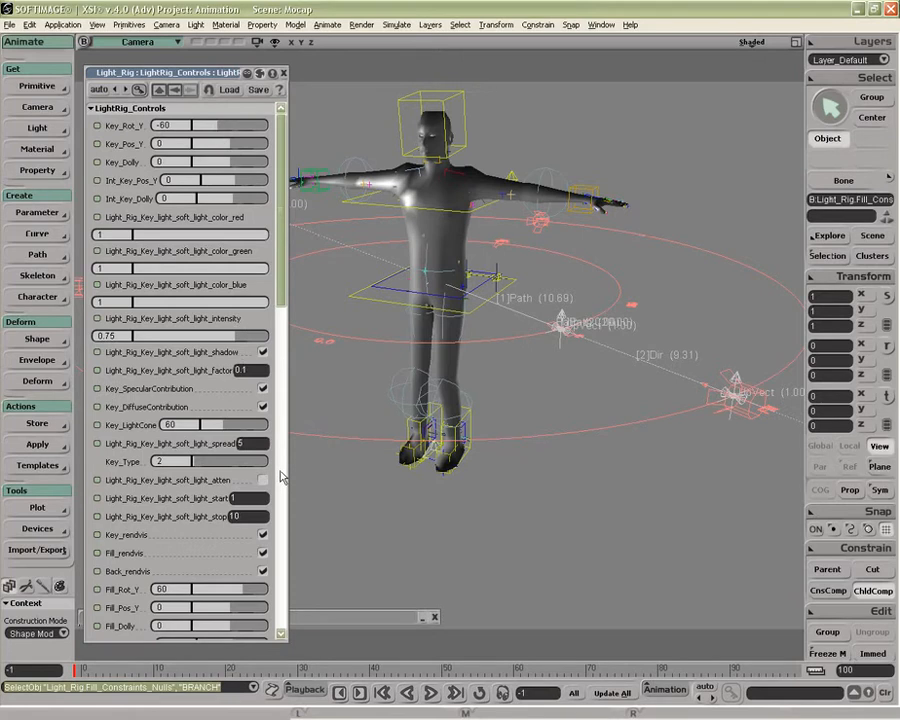
pyautogui.scroll(-5, 281, 366)
pyautogui.scroll(-1, 281, 366)
pyautogui.moveTo(281, 366); pyautogui.dragTo(218, 447)
# Step: Reset the five fill light placement values to 0, set Fill_Rot_Y to about 52.15, and close the light rig controls
pyautogui.click(184, 378)
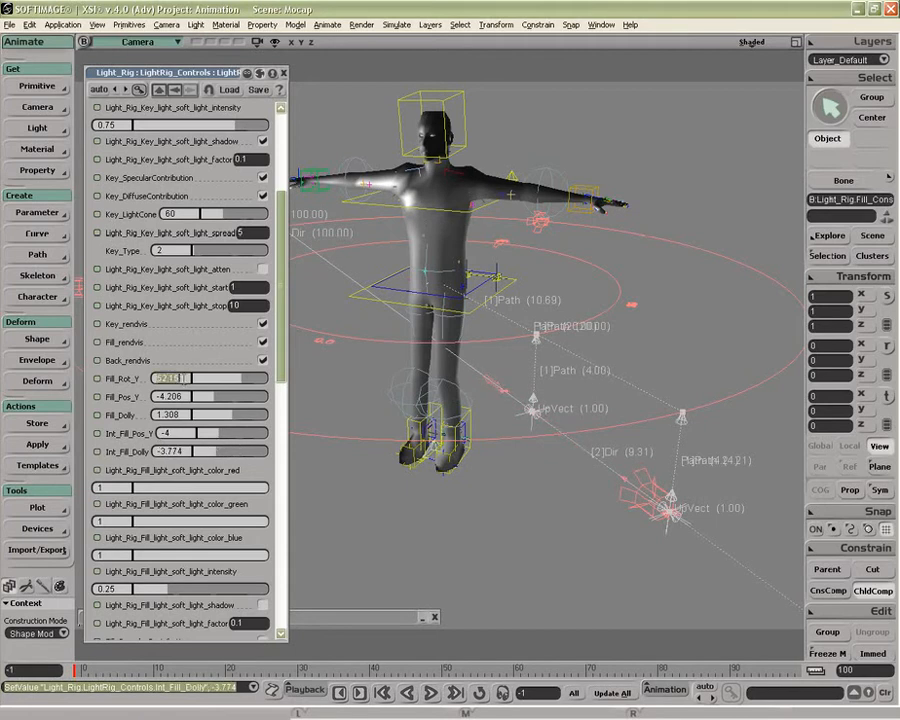
pyautogui.write('0')
pyautogui.press('Tab')
pyautogui.write('0')
pyautogui.press('Tab')
pyautogui.write('0')
pyautogui.press('Tab')
pyautogui.write('0')
pyautogui.press('Tab')
pyautogui.write('0')
pyautogui.press('Tab')
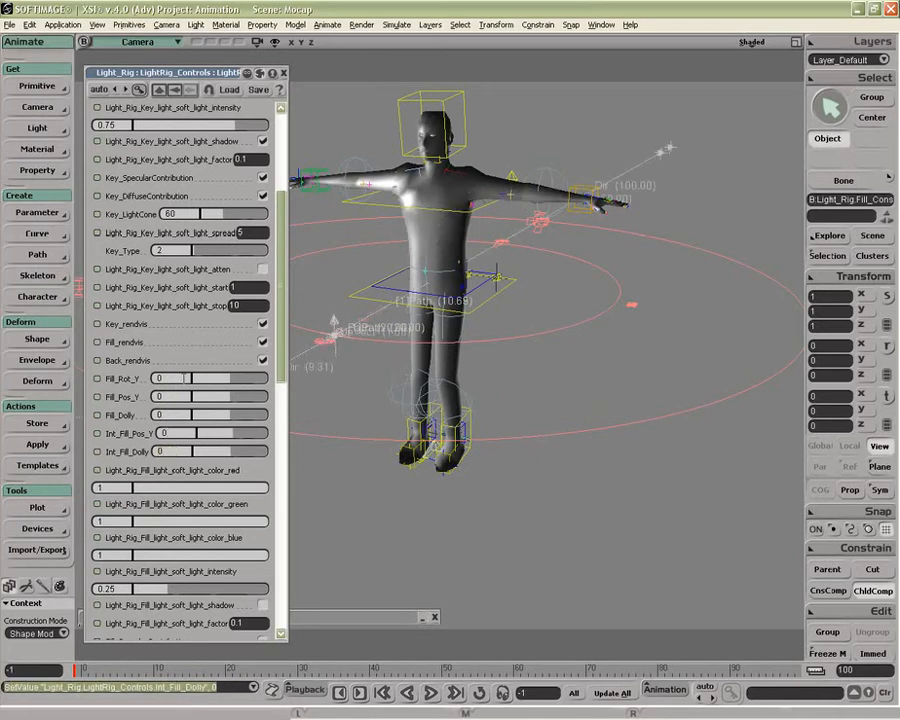
pyautogui.moveTo(197, 385); pyautogui.dragTo(373, 354)
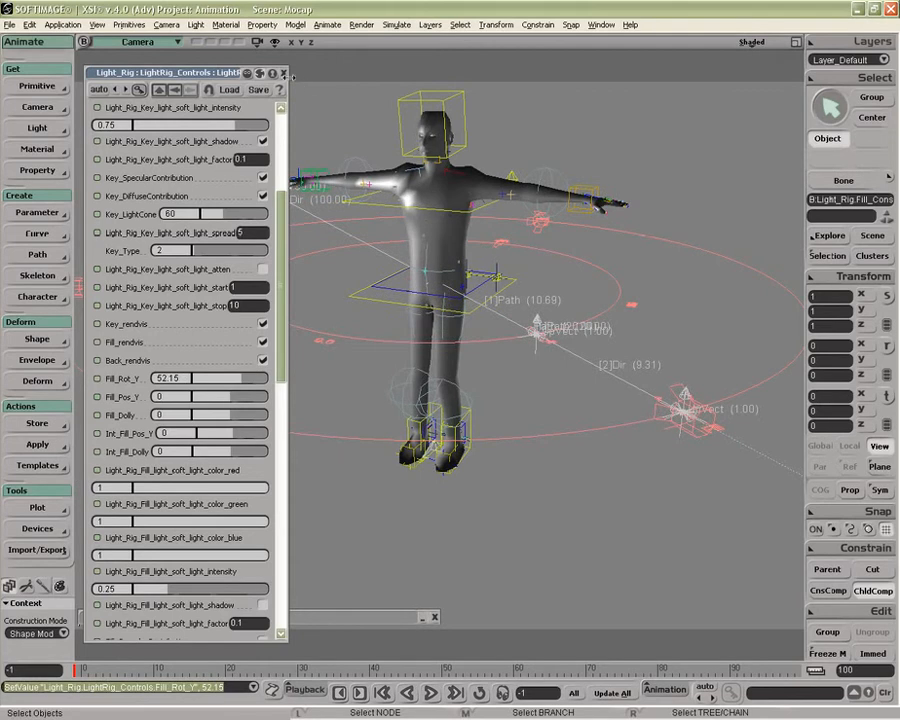
pyautogui.click(284, 73)
# Step: Open the schematic, frame the fill light's constraint network, and select the Fill light in the scene
pyautogui.doubleClick(331, 617)
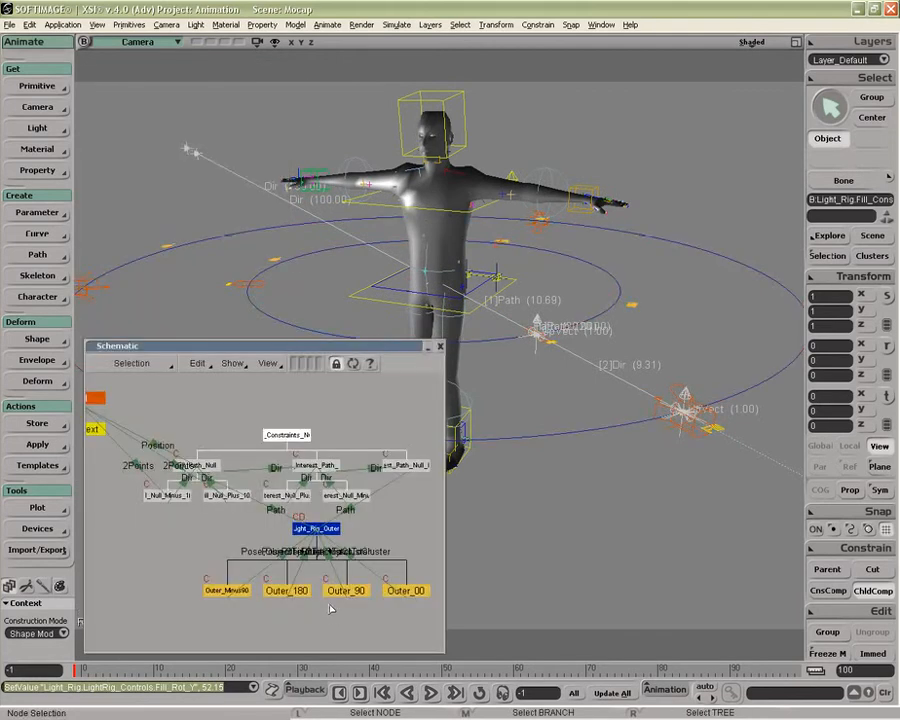
pyautogui.press('z')
pyautogui.rightClick(262, 471)
pyautogui.moveTo(262, 471); pyautogui.dragTo(283, 473)
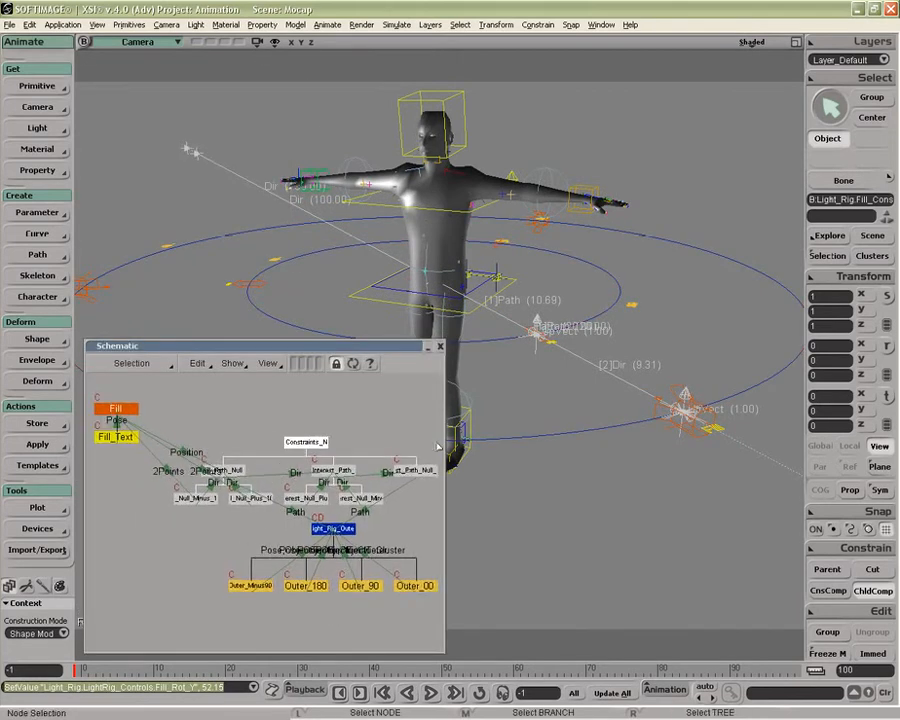
pyautogui.click(692, 424)
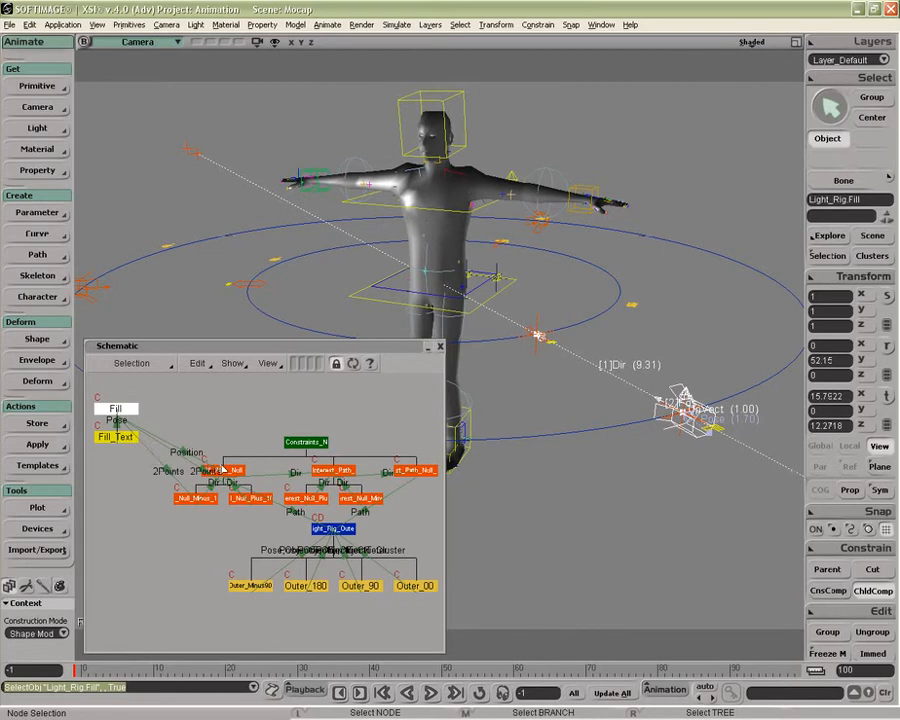
# Step: Trace the Fill light's constraints in the schematic by selecting Fill_Path_Null and the Light_Rig_Outer curve
pyautogui.press('z')
pyautogui.moveTo(137, 474); pyautogui.dragTo(190, 473, button='middle')
pyautogui.moveTo(190, 473); pyautogui.dragTo(307, 516)
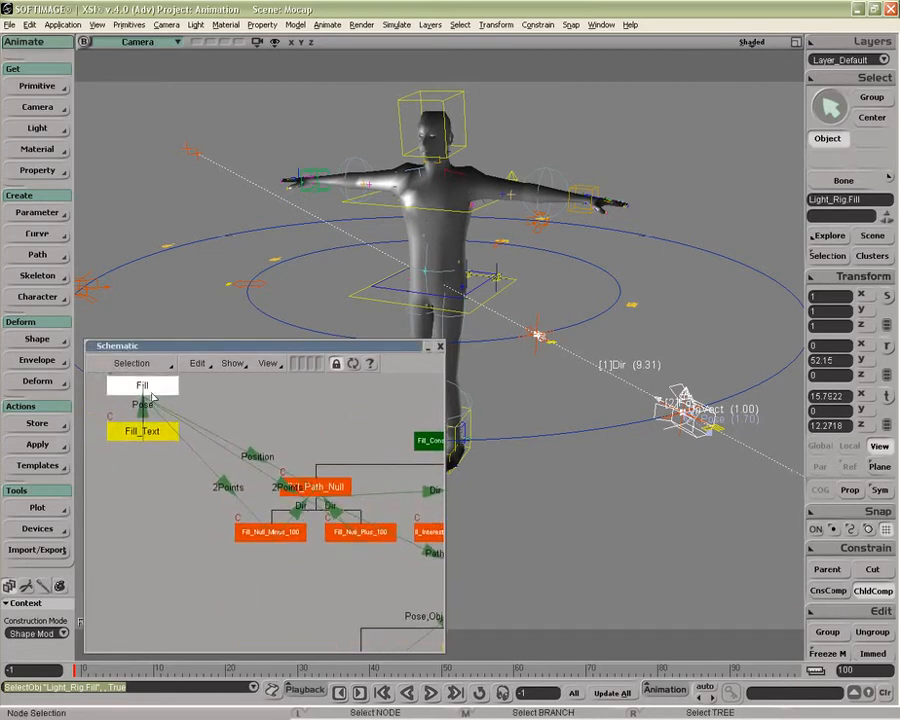
pyautogui.click(333, 490)
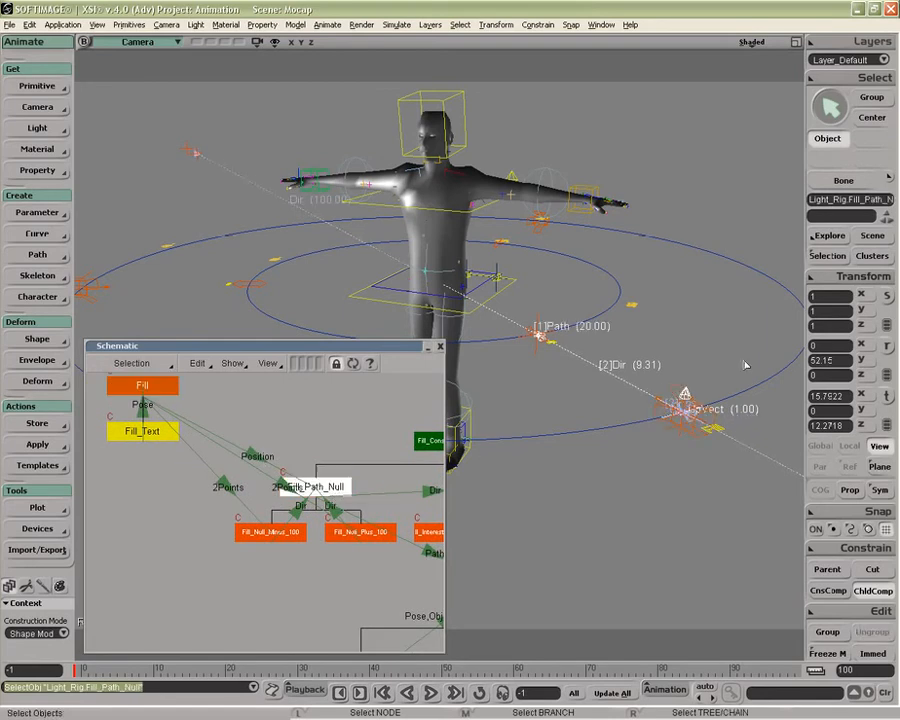
pyautogui.moveTo(358, 508); pyautogui.dragTo(170, 485)
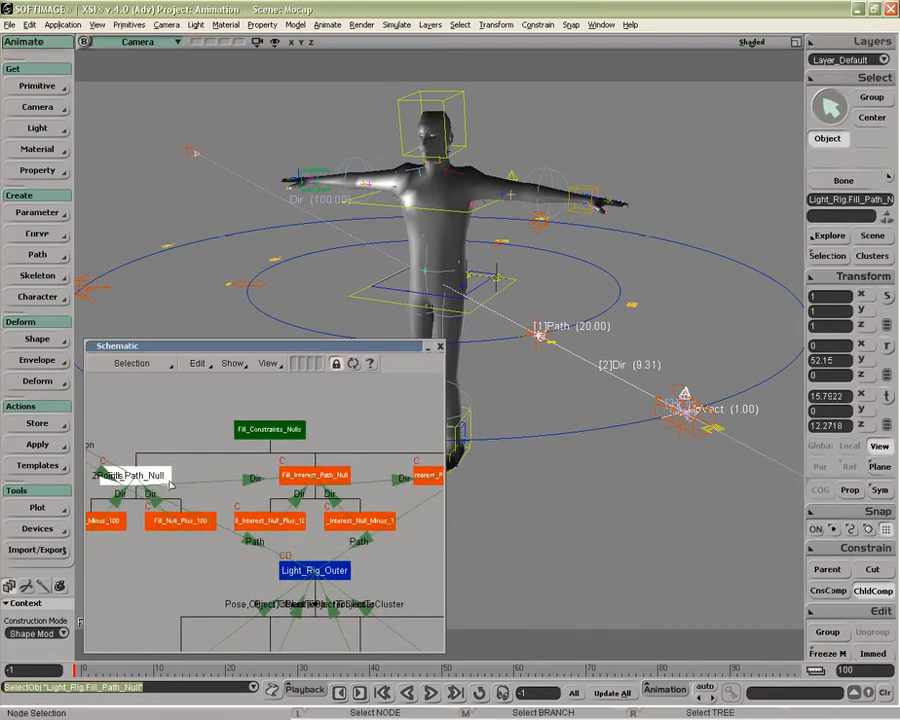
pyautogui.click(310, 577)
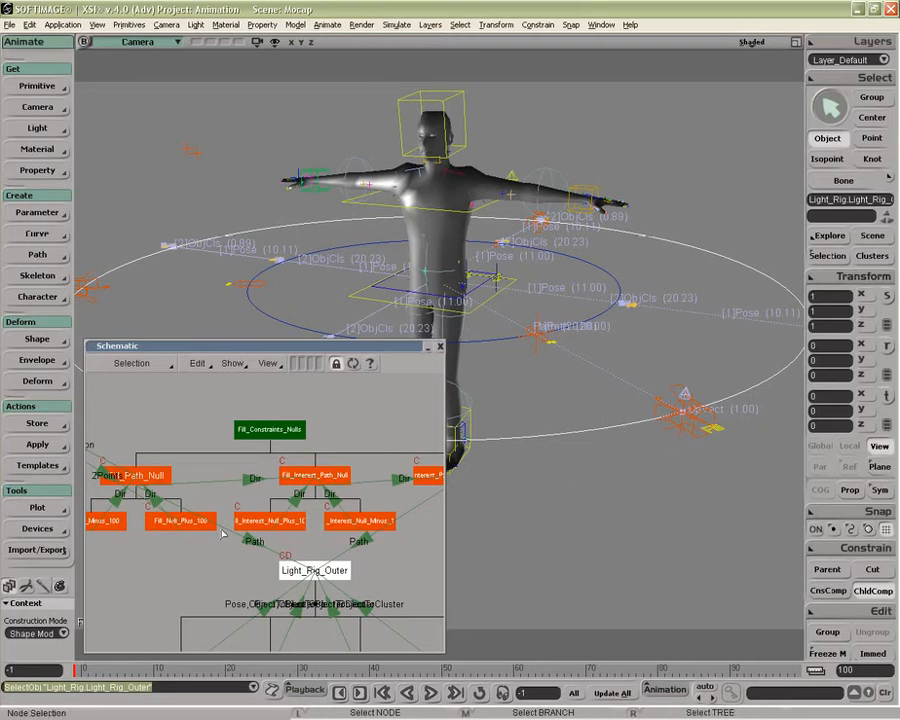
# Step: Review the Path, Tangency and Up Vector settings of Fill_Path_Null's path constraint, and close its properties
pyautogui.click(250, 541)
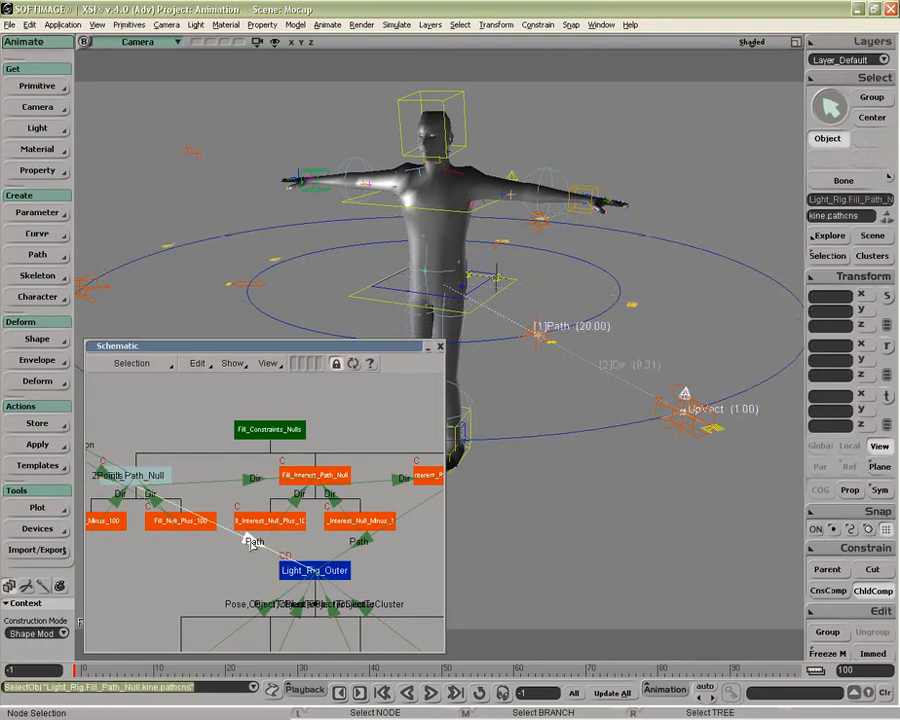
pyautogui.doubleClick(250, 541)
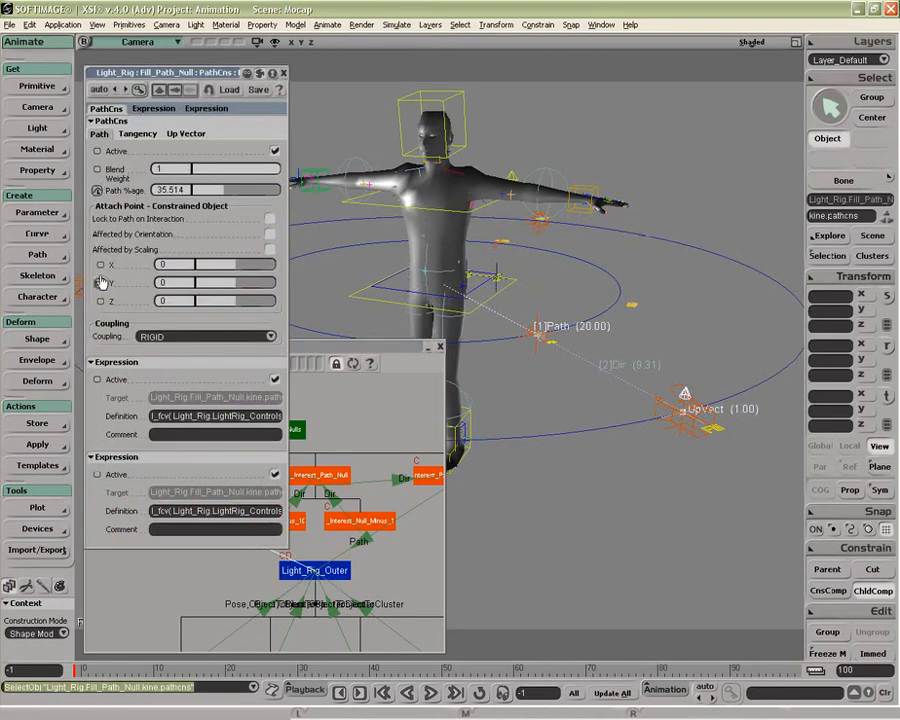
pyautogui.click(128, 136)
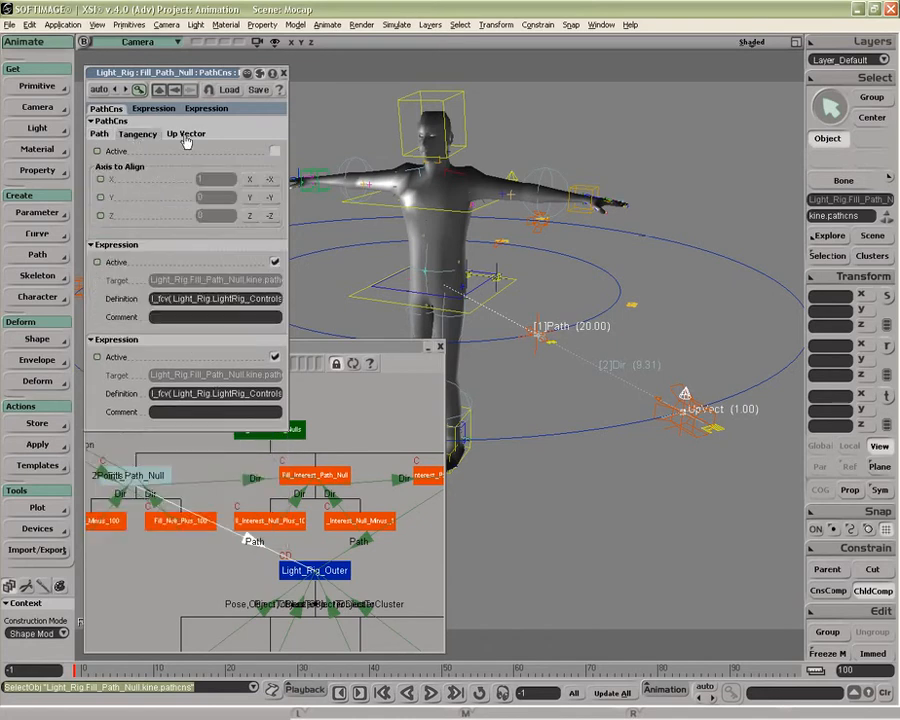
pyautogui.click(172, 136)
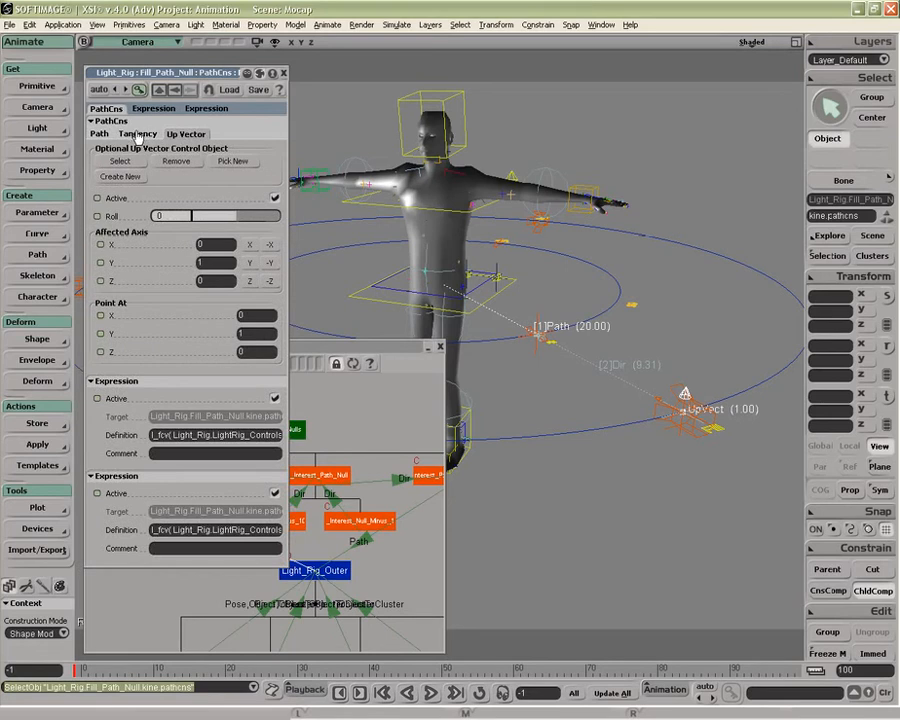
pyautogui.click(99, 134)
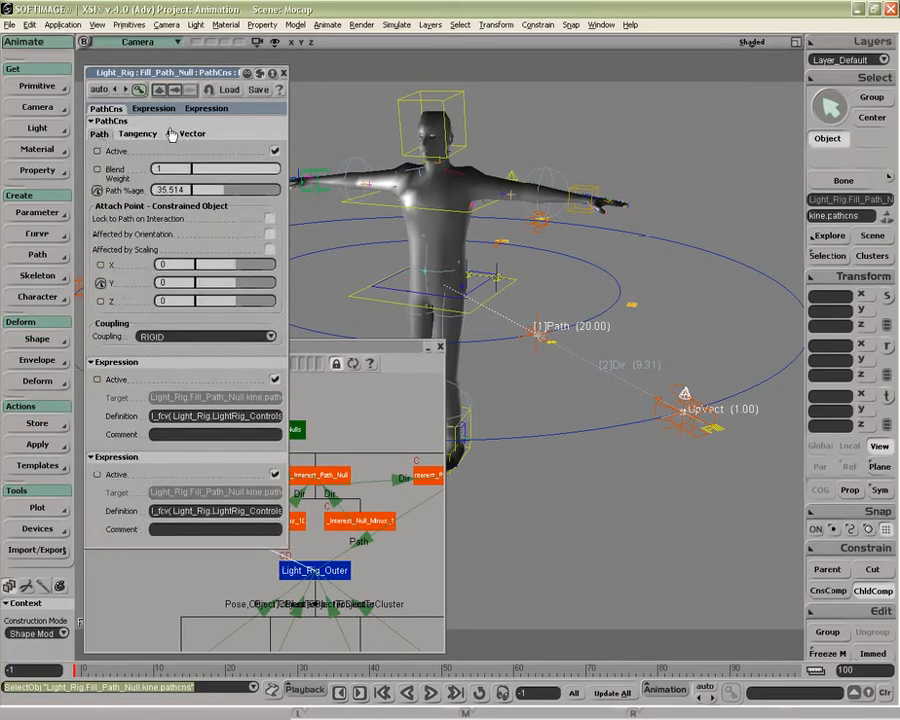
pyautogui.click(283, 73)
# Step: Select the Fill light and examine its two-point constraint out to the distant nulls at both ends of its axis
pyautogui.click(700, 440)
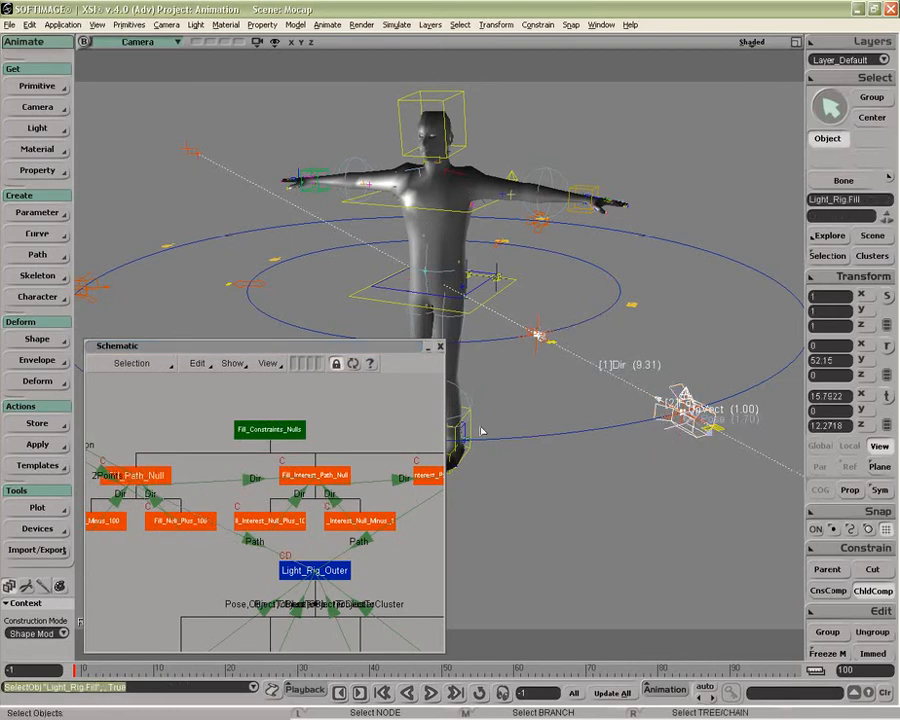
pyautogui.press('p')
pyautogui.moveTo(549, 424); pyautogui.dragTo(540, 251)
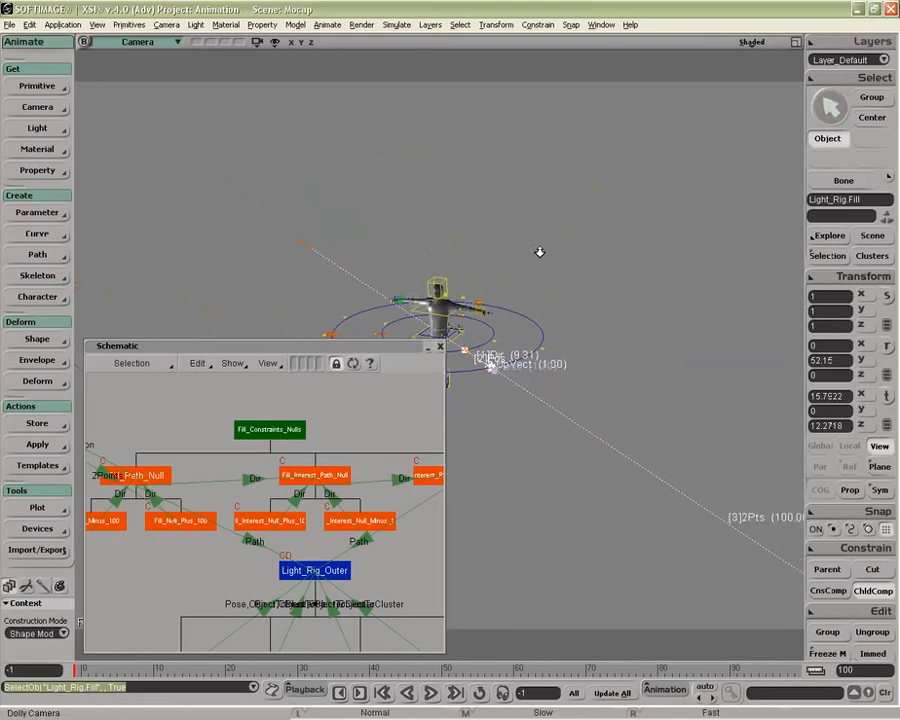
pyautogui.press('z')
pyautogui.moveTo(522, 382); pyautogui.dragTo(622, 430)
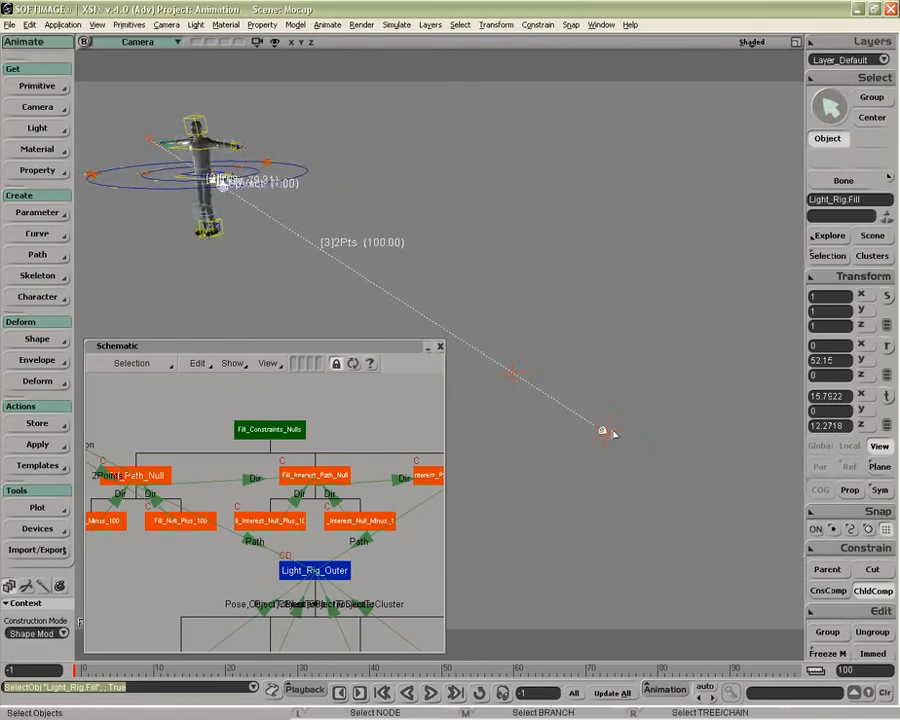
pyautogui.press('z')
pyautogui.moveTo(409, 338); pyautogui.dragTo(661, 482)
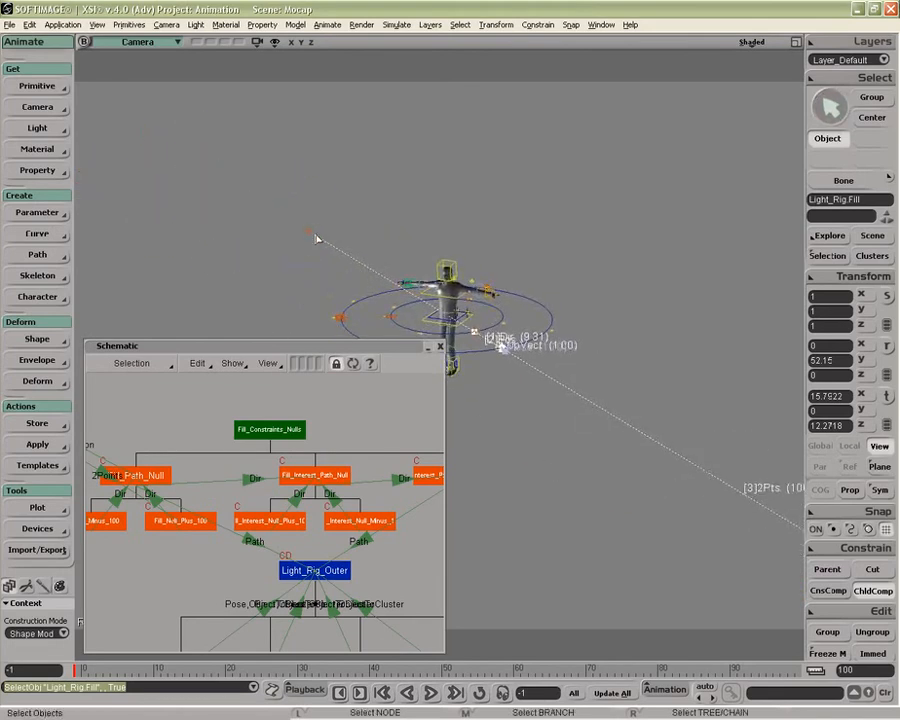
pyautogui.press('z')
pyautogui.press('p')
pyautogui.moveTo(534, 328); pyautogui.dragTo(480, 440)
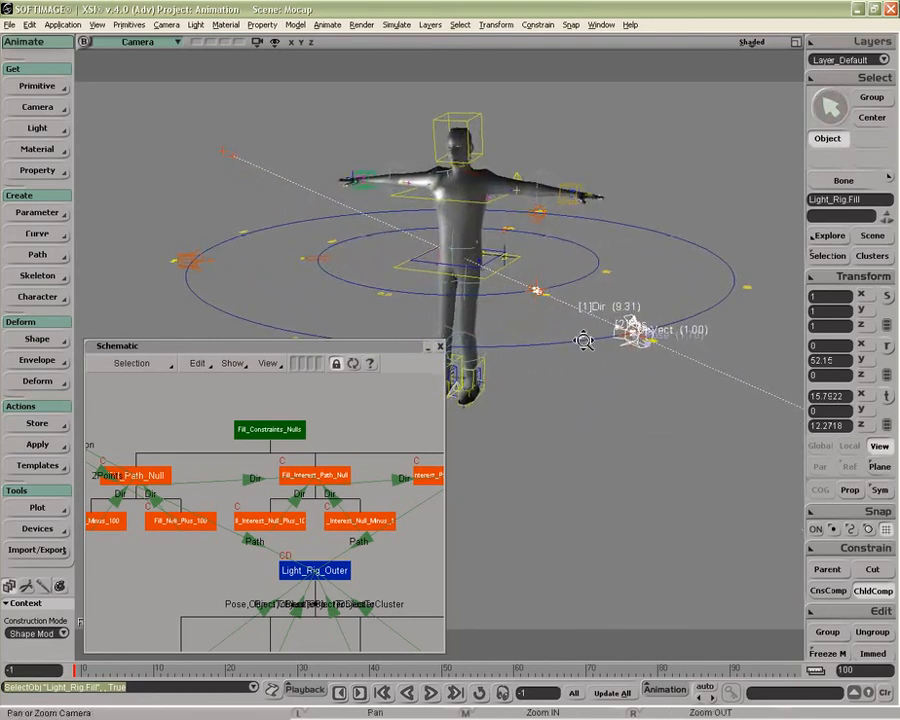
# Step: Try a Distance Percentage of 45.6 in the Fill light's two-point constraint, undo the change, and close the constraint's properties
pyautogui.click(827, 255)
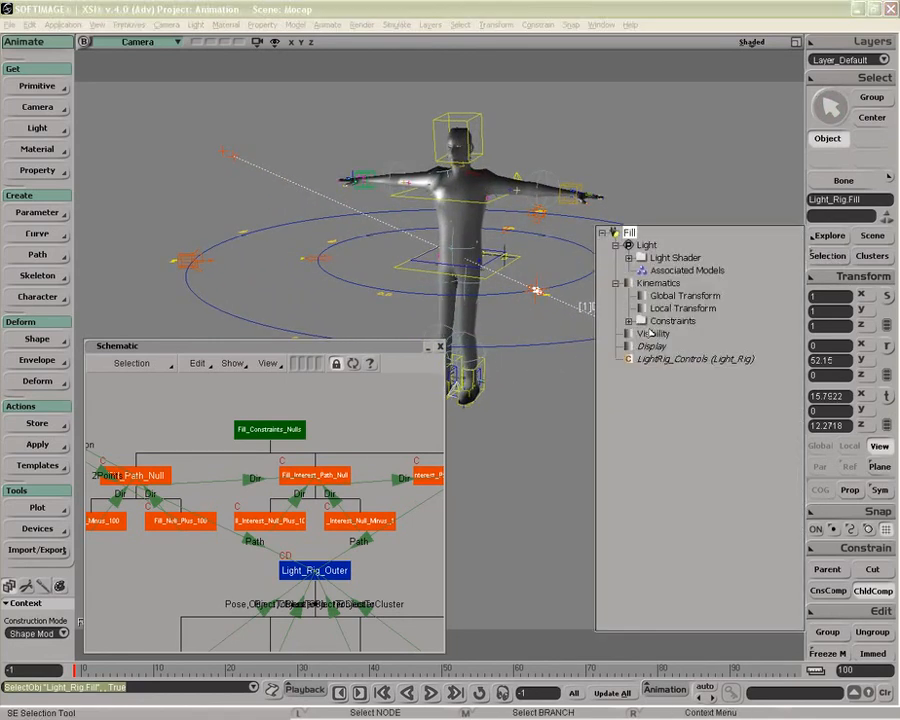
pyautogui.click(629, 321)
pyautogui.click(657, 346)
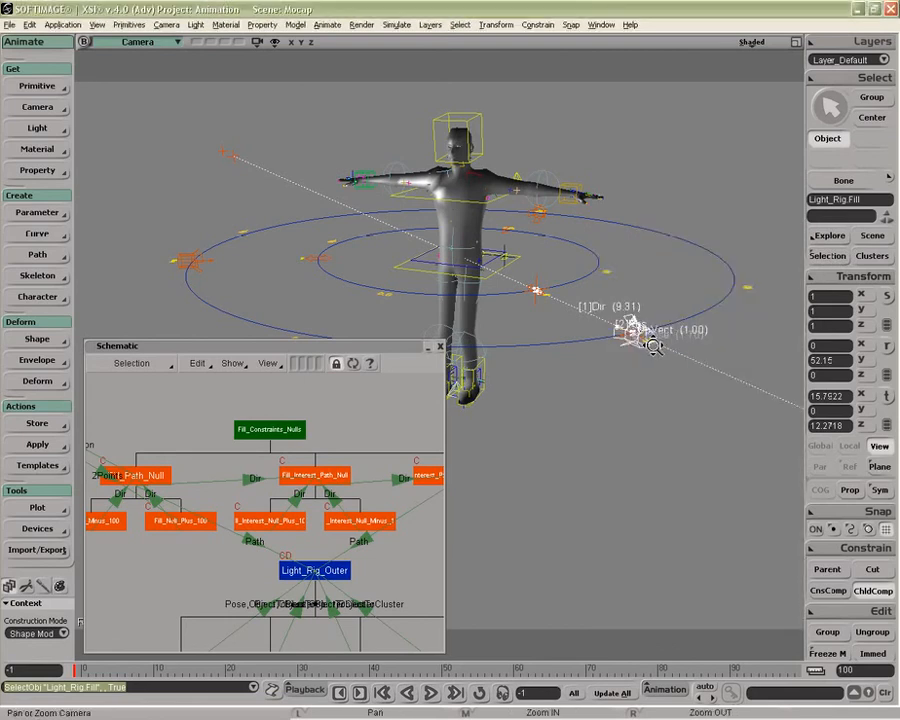
pyautogui.moveTo(222, 186)
pyautogui.mouseDown()
pyautogui.moveTo(238, 189)
pyautogui.moveTo(212, 189)
pyautogui.moveTo(248, 188)
pyautogui.moveTo(226, 188)
pyautogui.moveTo(234, 187)
pyautogui.mouseUp()
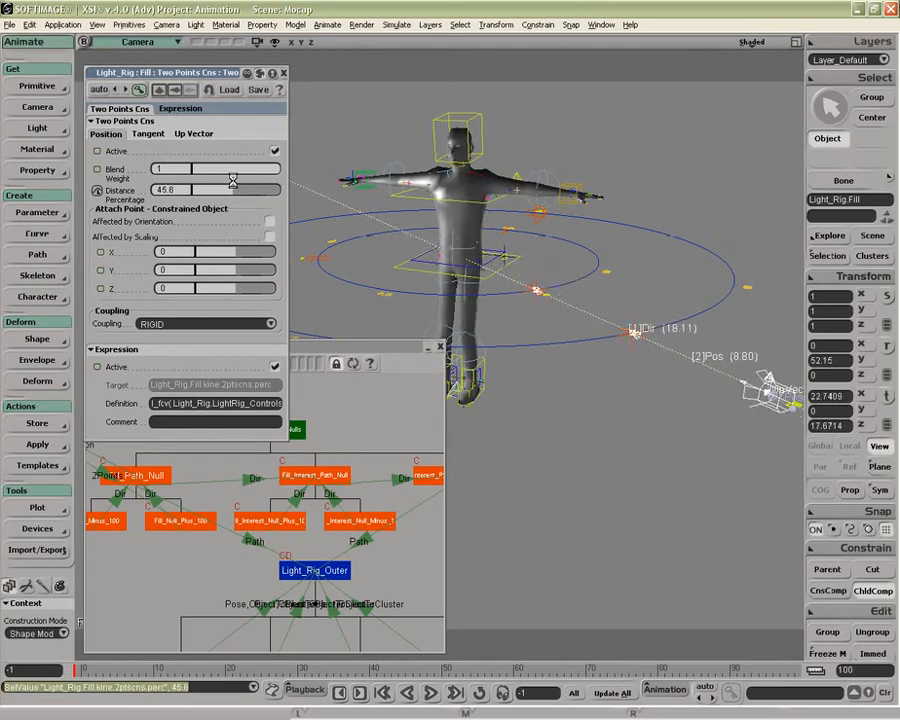
pyautogui.hotkey('ctrl', 'z')
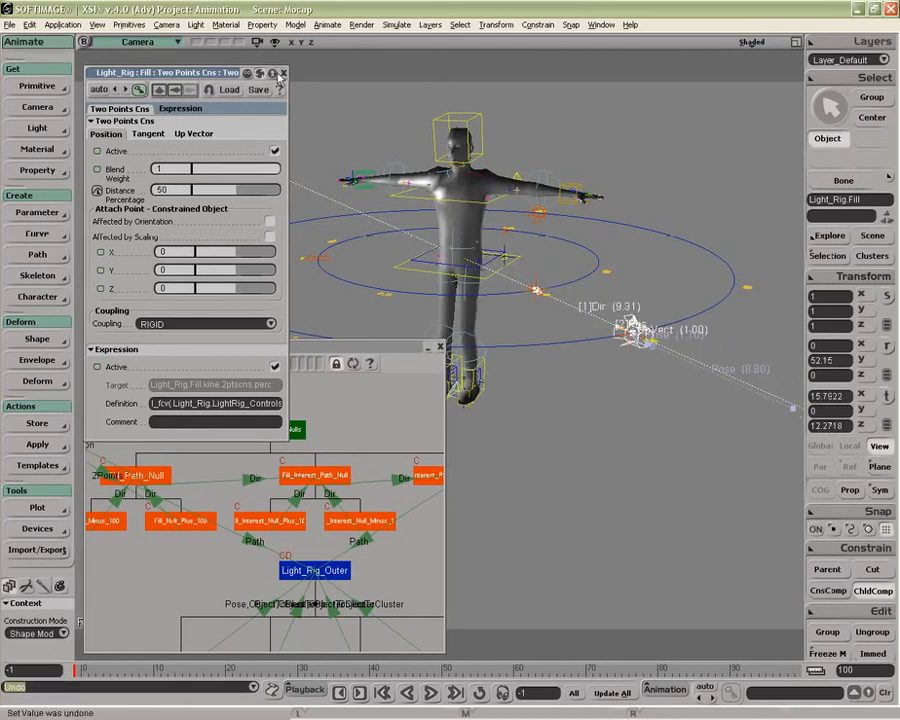
pyautogui.click(283, 73)
# Step: Trace the direction constraints in the schematic by selecting Fill_Null_Plus_100, Fill_Null_Minus_100 and their parent Fill_Path_Null
pyautogui.moveTo(348, 474); pyautogui.dragTo(362, 450, button='right')
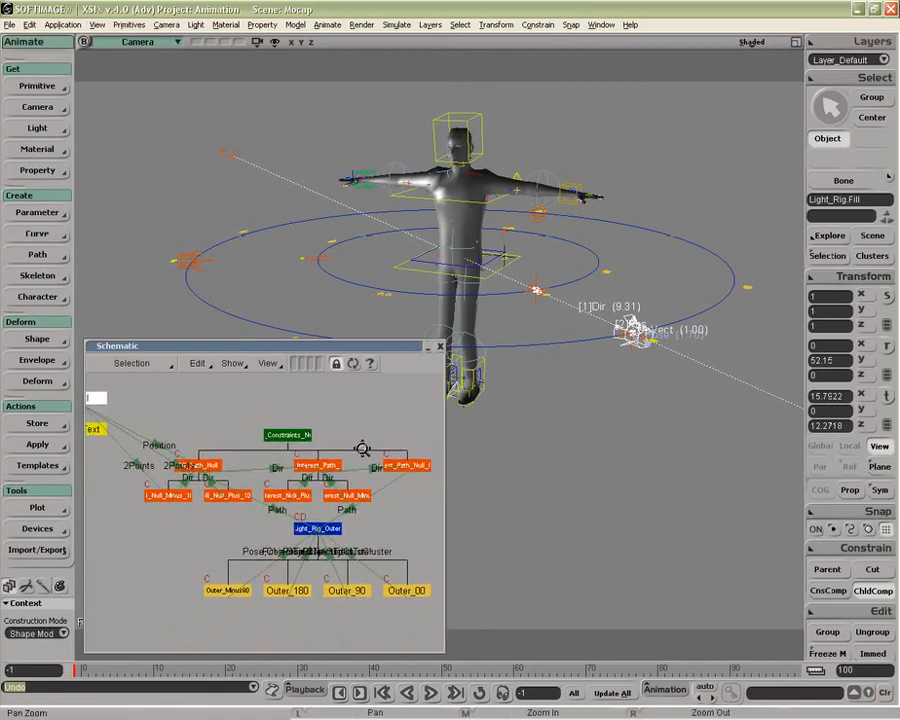
pyautogui.click(220, 496)
pyautogui.click(170, 495)
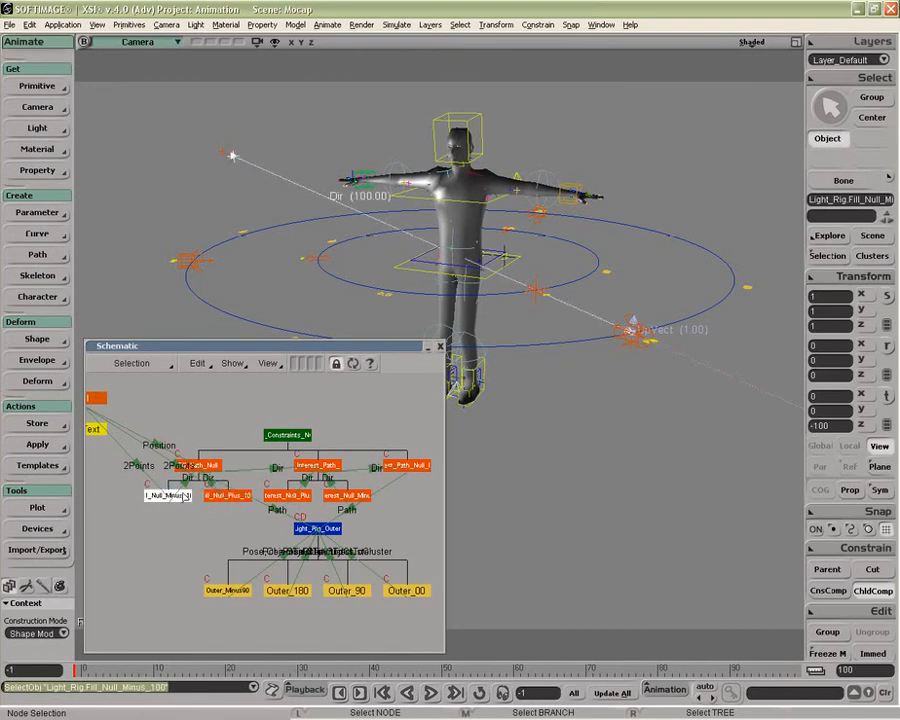
pyautogui.press('z')
pyautogui.moveTo(182, 496); pyautogui.dragTo(207, 512, button='middle')
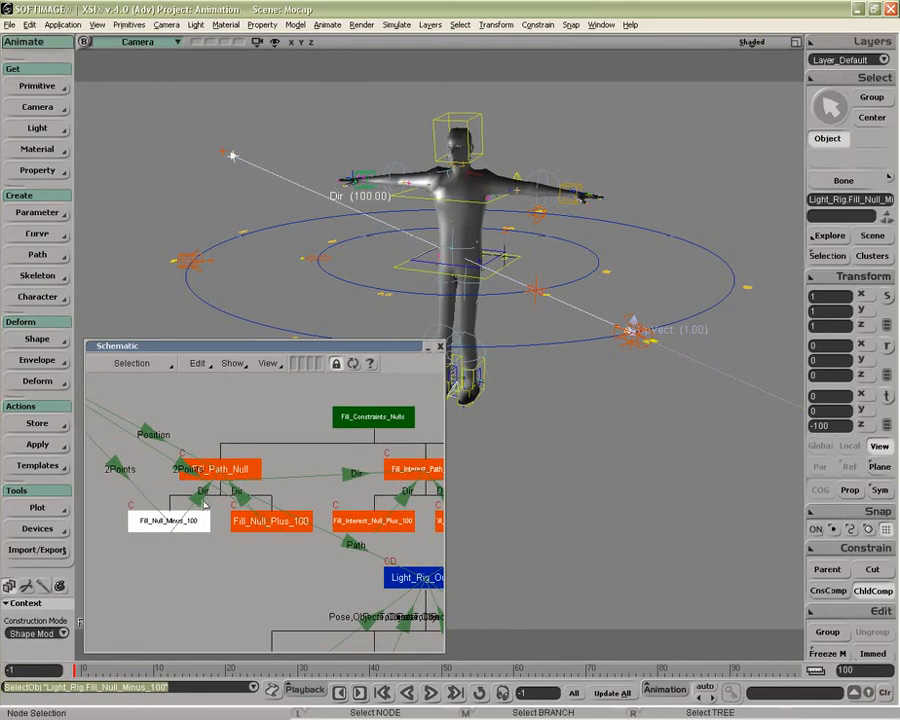
pyautogui.click(225, 470)
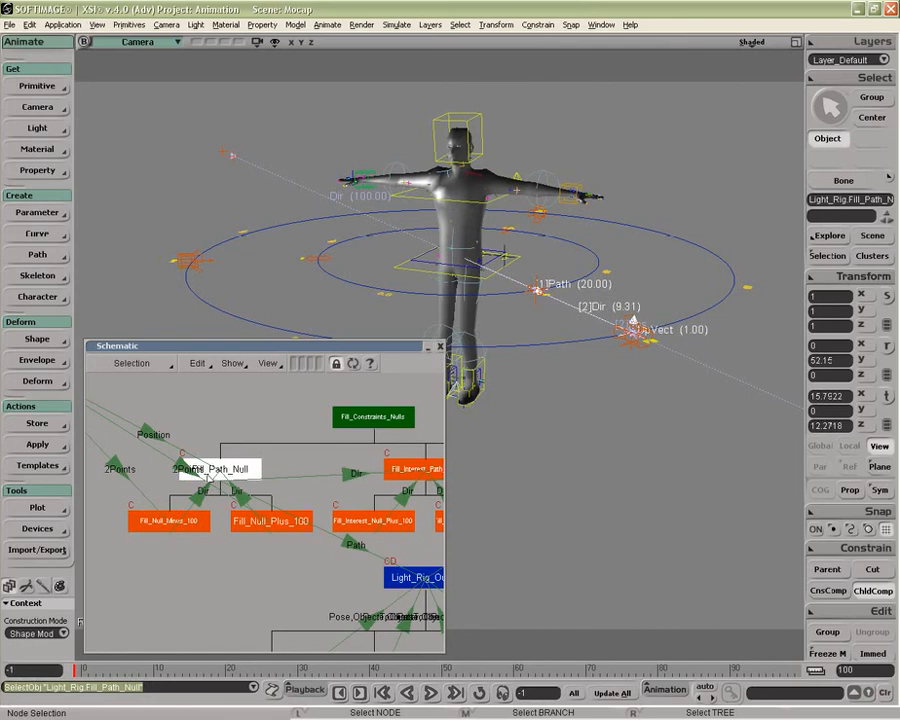
pyautogui.press('z')
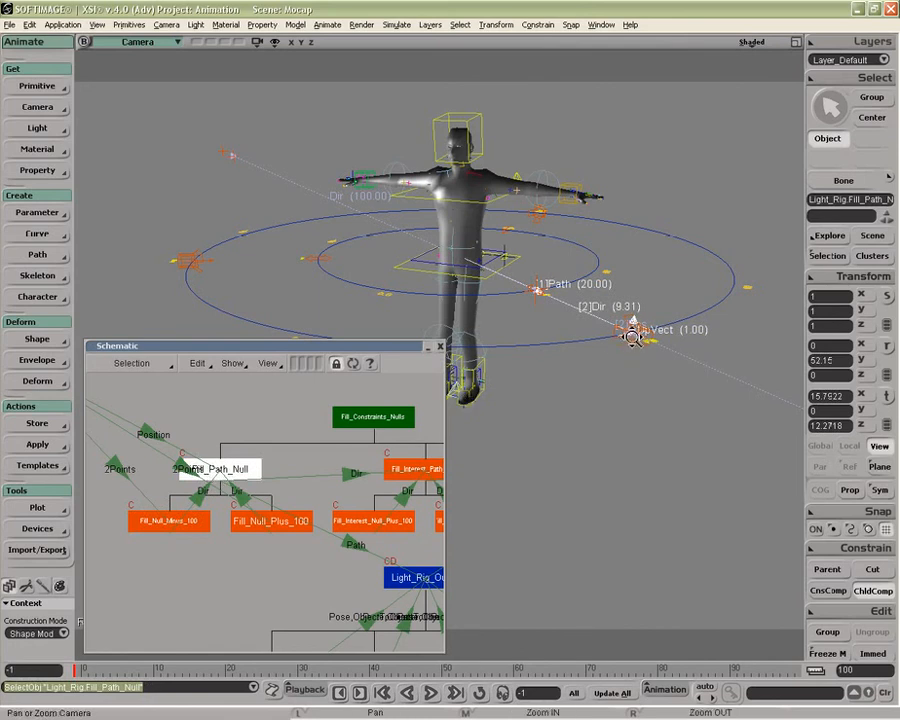